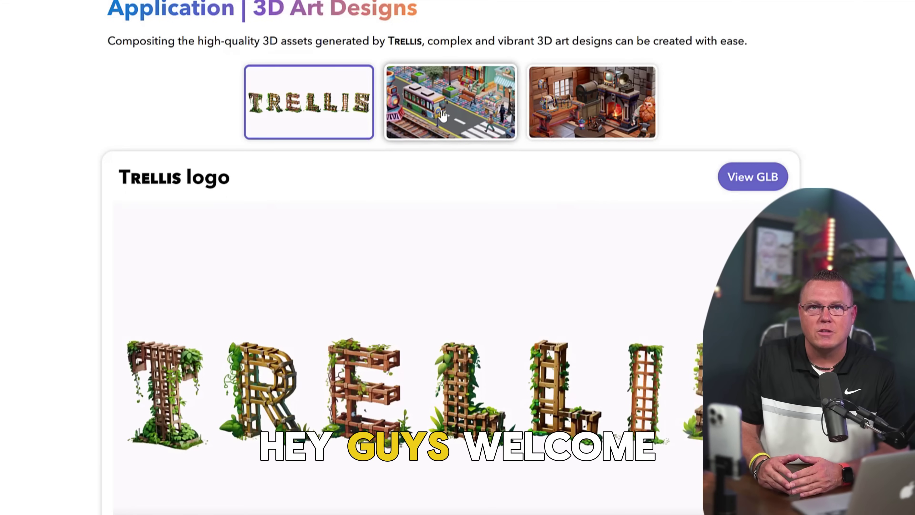
Show the Vibrant Street View, then the Dwarf Blacksmith Shop design, and play its video
left_click(443, 116)
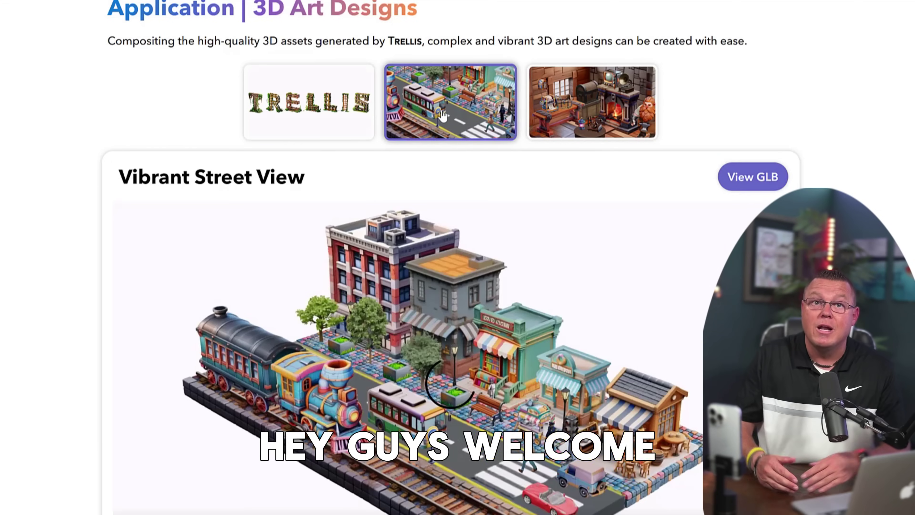
left_click(603, 108)
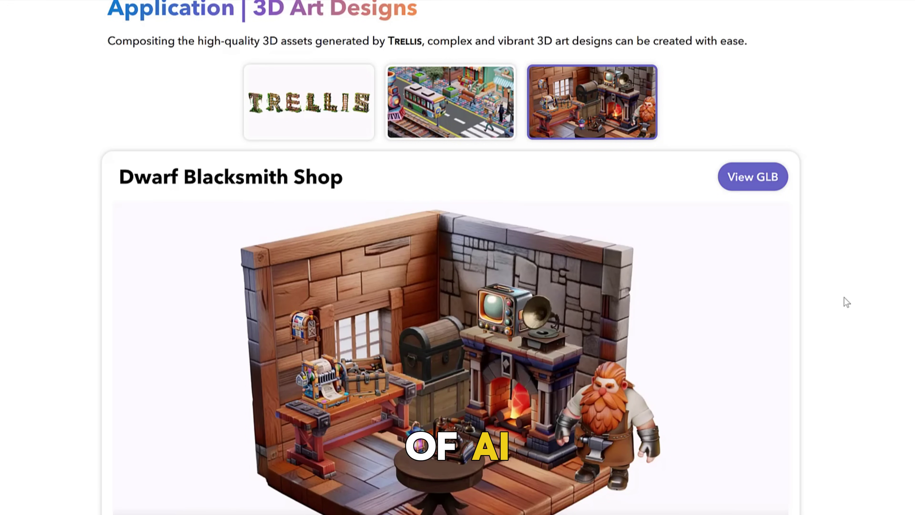
scroll(844, 297, "down", 2)
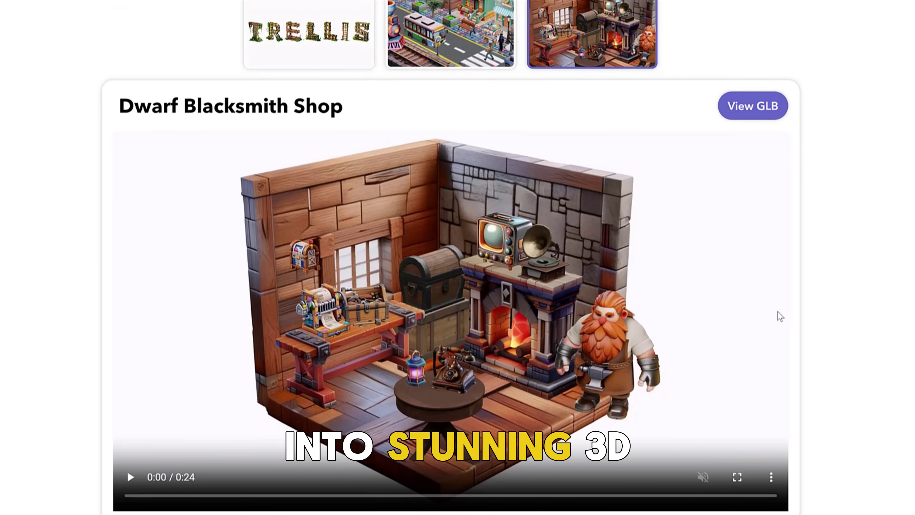
left_click(130, 477)
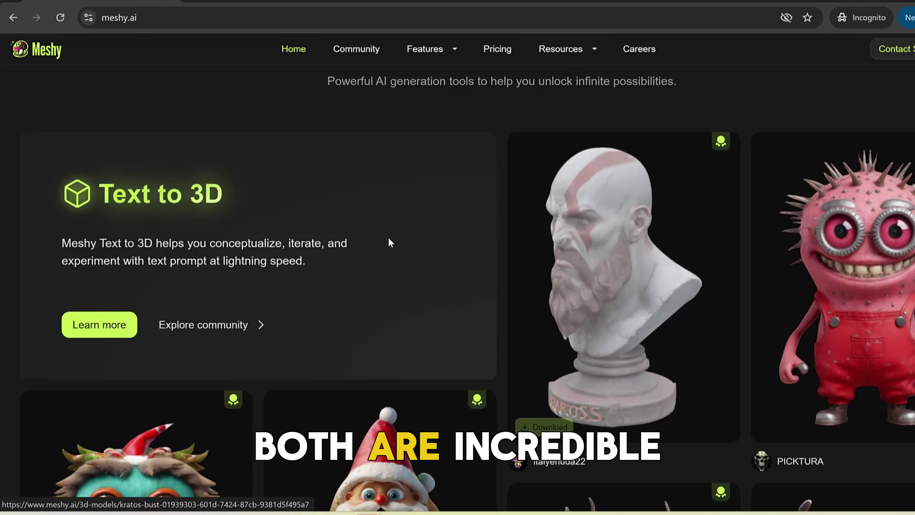
scroll(390, 240, "down", 3)
scroll(389, 241, "down", 5)
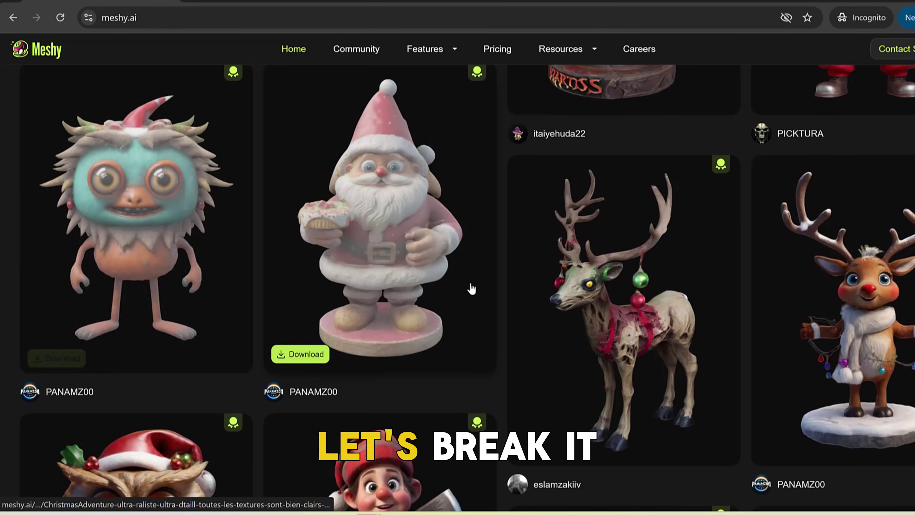
scroll(575, 341, "down", 3)
scroll(575, 340, "down", 3)
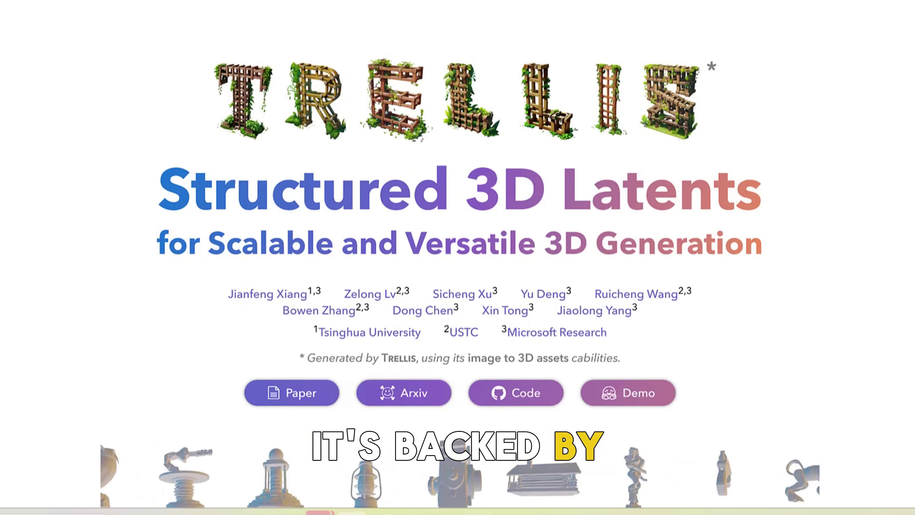
Page the Text to 3D Asset carousel forward twice to the ceramic mug and leather suitcase
scroll(102, 455, "down", 10)
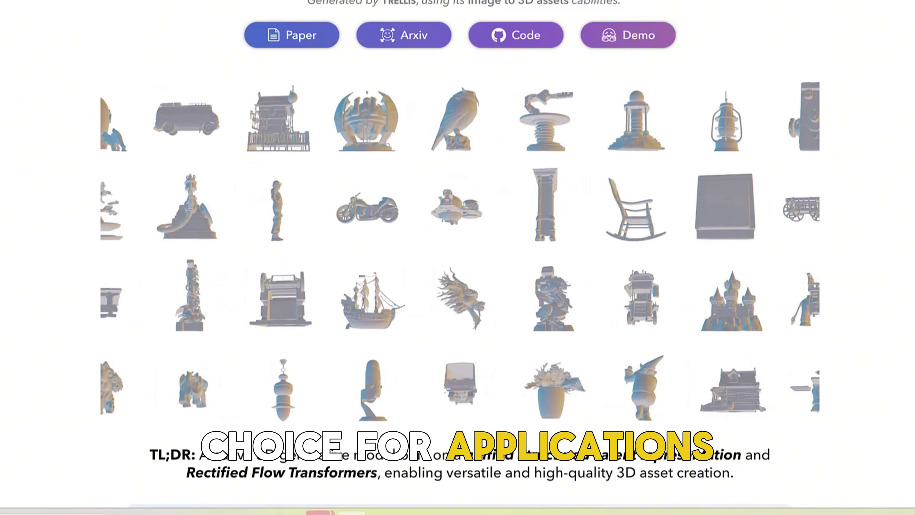
scroll(458, 253, "down", 15)
scroll(458, 253, "down", 2)
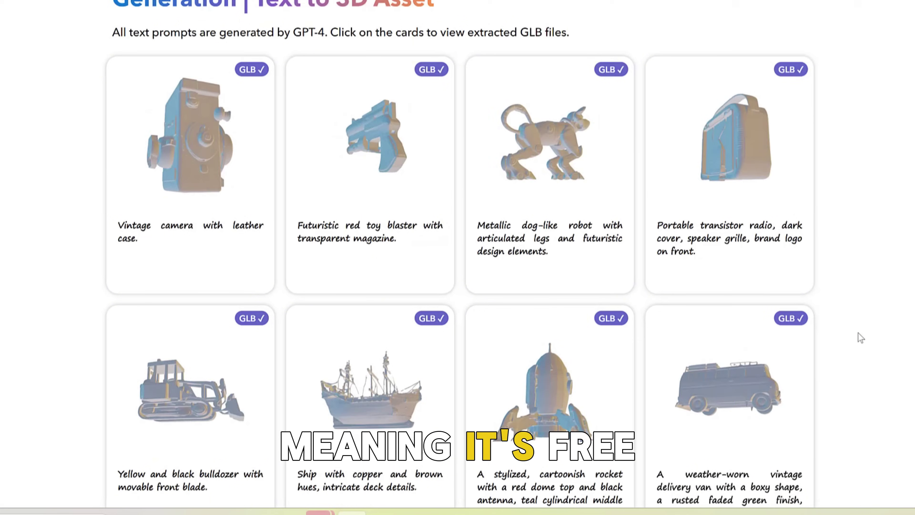
scroll(863, 336, "down", 2)
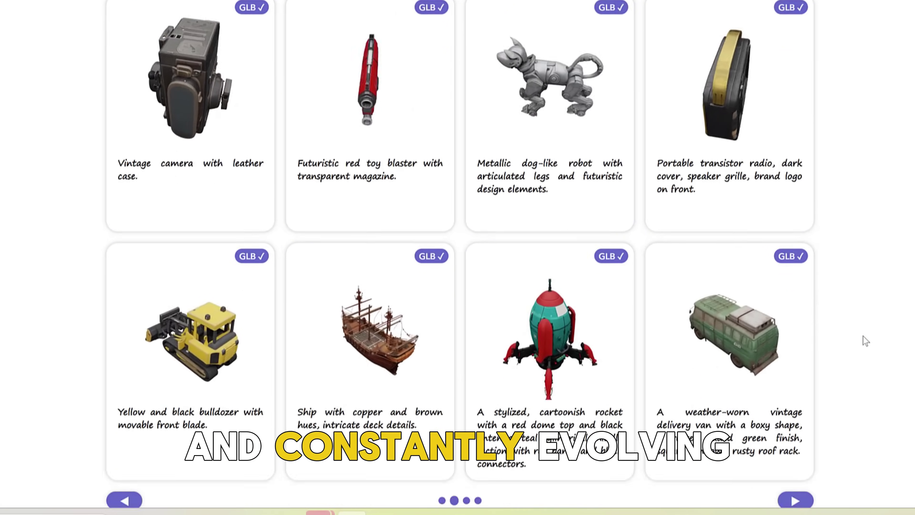
scroll(863, 336, "down", 2)
left_click(796, 418)
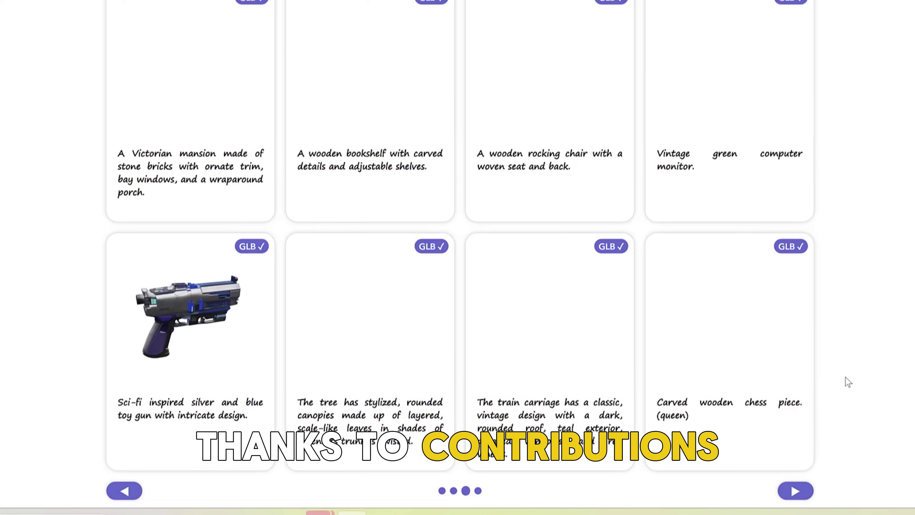
scroll(845, 377, "up", 4)
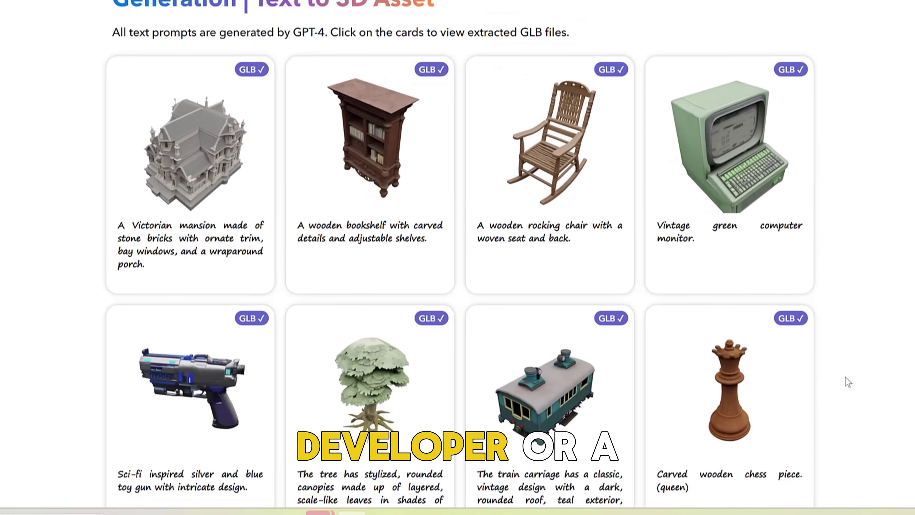
scroll(845, 377, "down", 2)
left_click(796, 488)
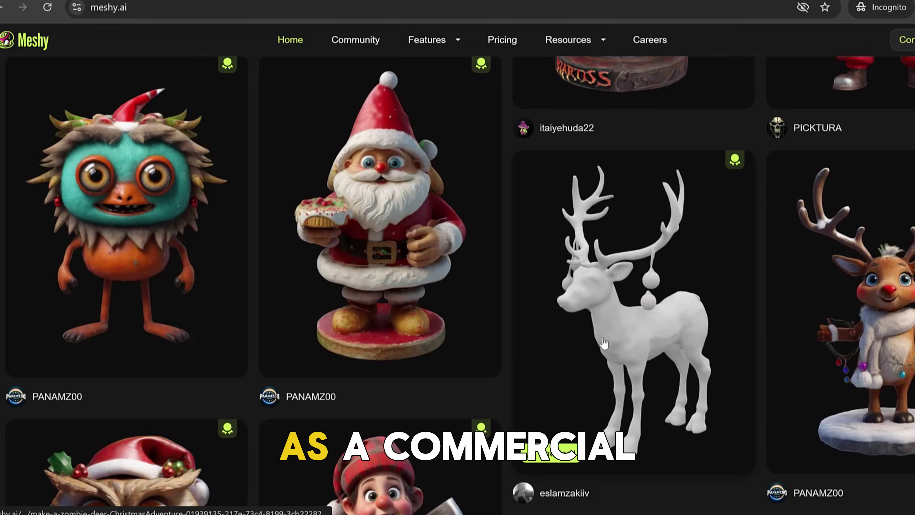
Scroll down through the Meshy homepage feature sections
scroll(604, 344, "down", 8)
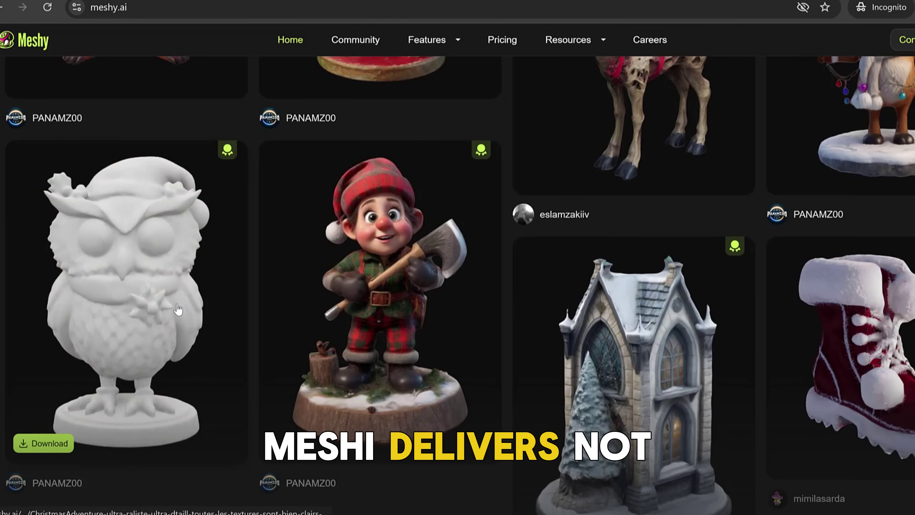
scroll(623, 317, "down", 13)
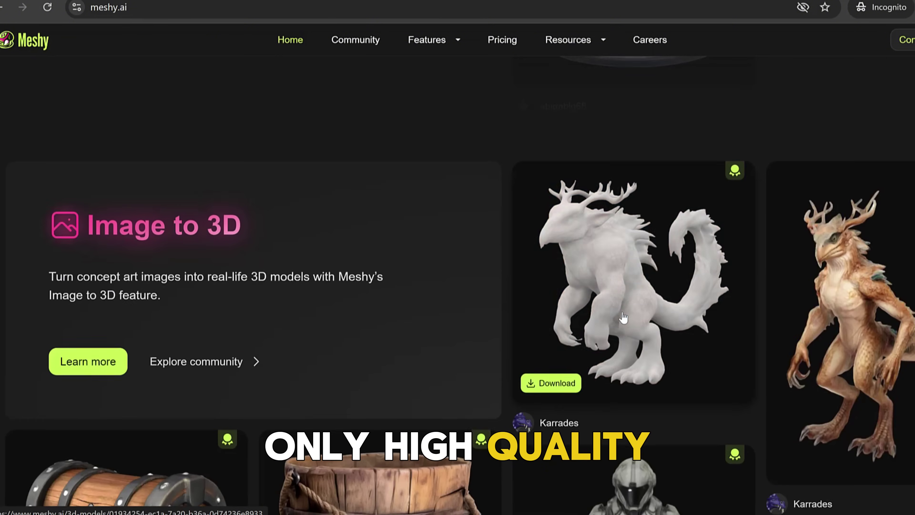
scroll(623, 317, "down", 4)
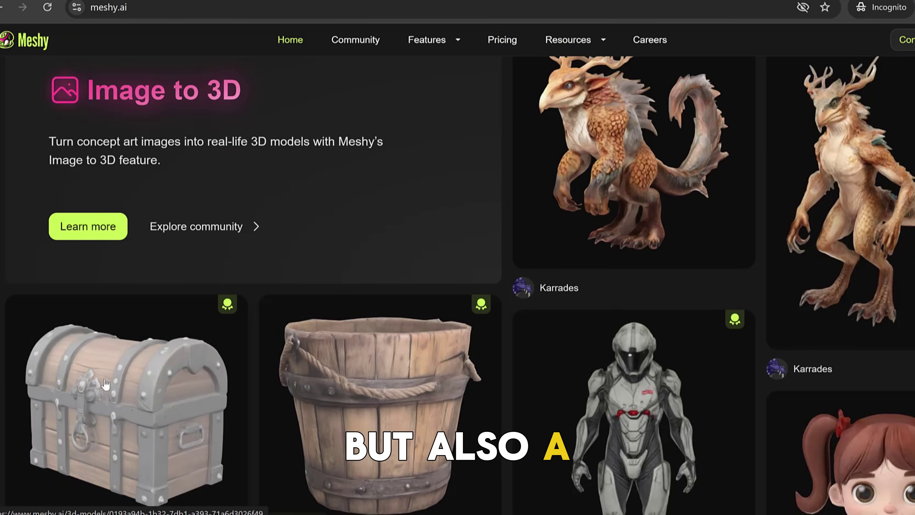
scroll(701, 246, "down", 1)
scroll(701, 249, "down", 15)
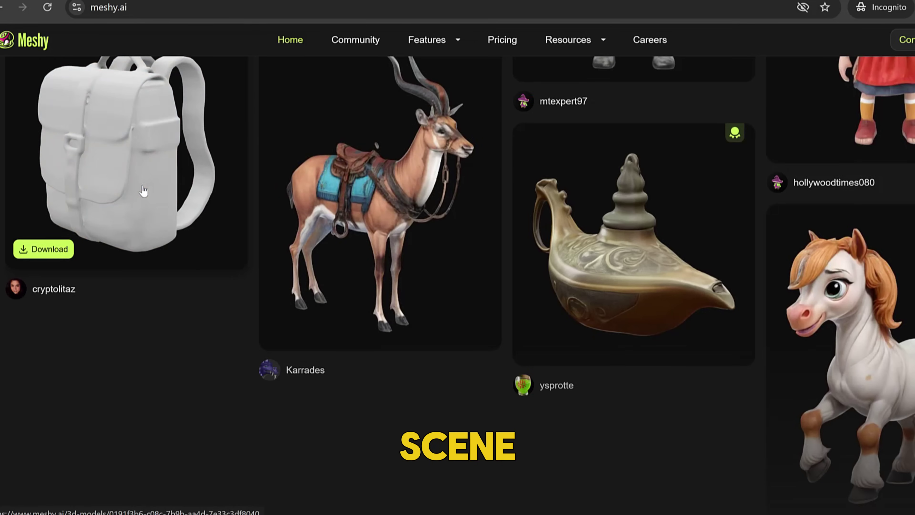
scroll(154, 197, "down", 9)
scroll(155, 202, "down", 8)
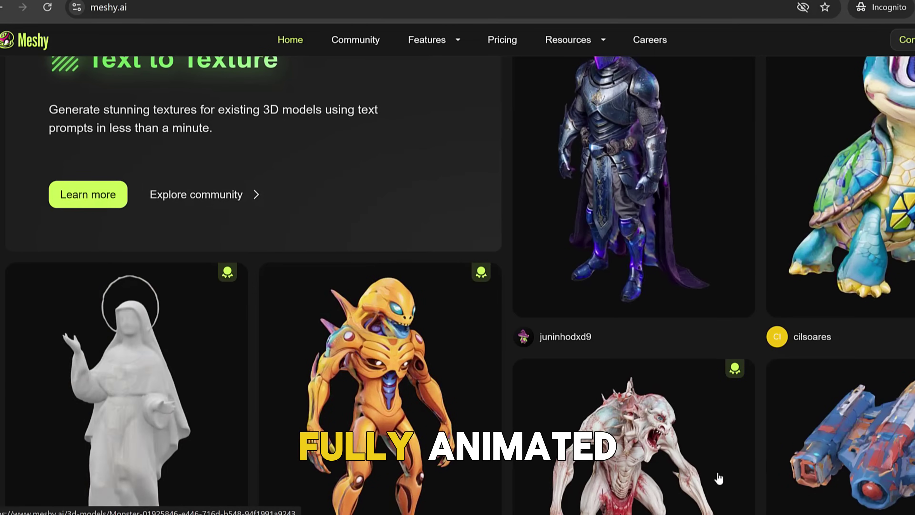
scroll(701, 295, "down", 8)
scroll(432, 252, "down", 5)
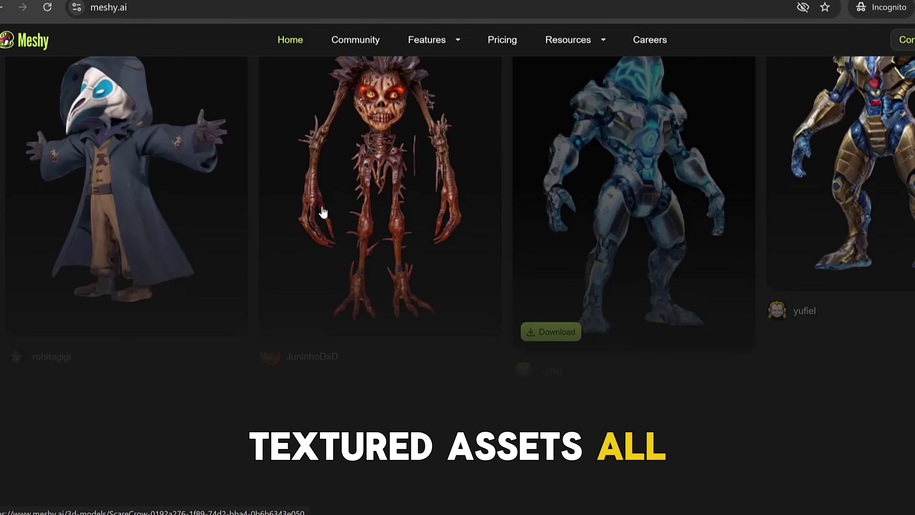
scroll(180, 255, "down", 11)
scroll(216, 290, "down", 2)
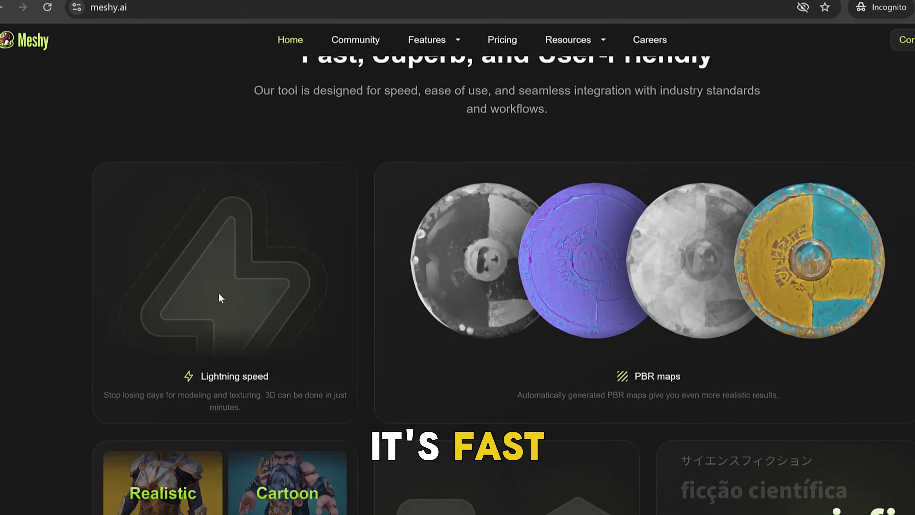
scroll(469, 319, "down", 4)
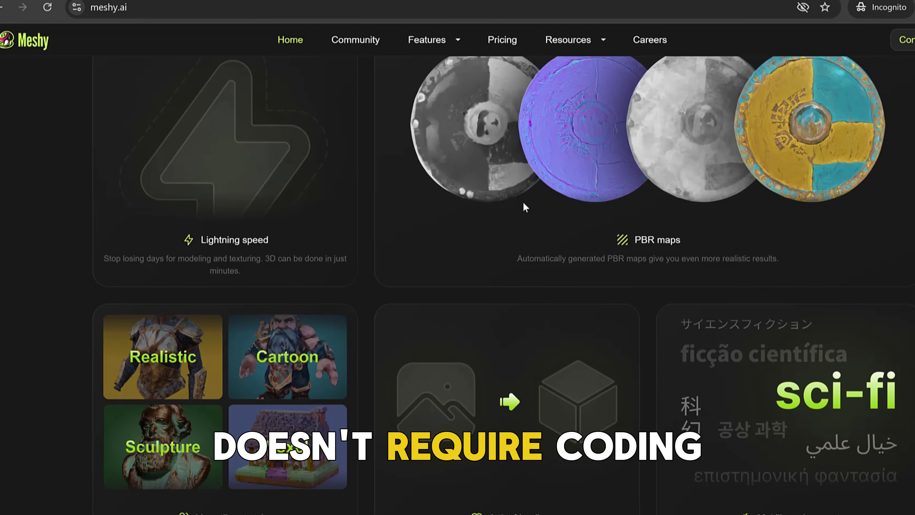
scroll(333, 279, "down", 13)
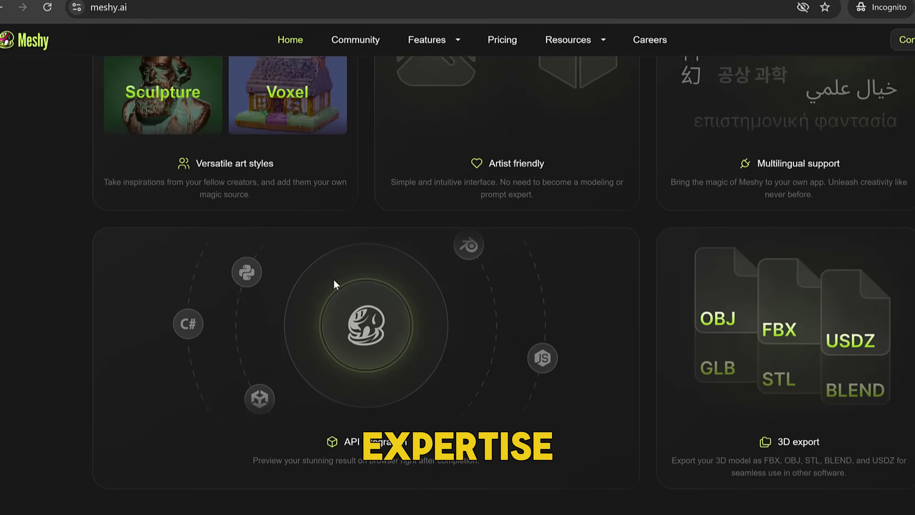
scroll(334, 280, "down", 14)
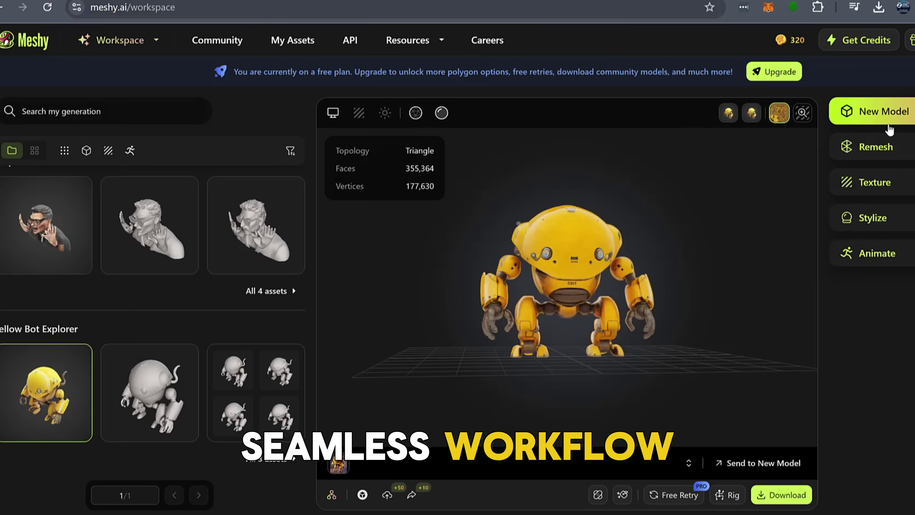
Show the Animate options for the yellow robot model
left_click(899, 253)
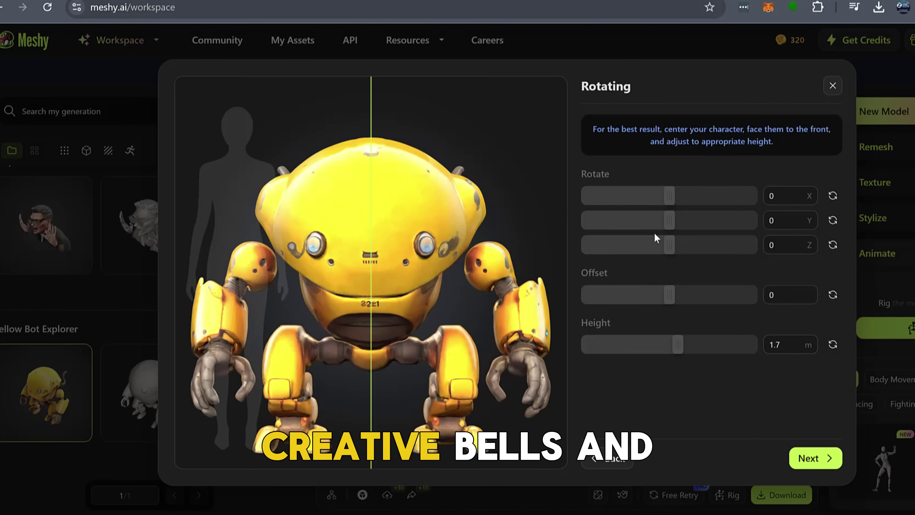
Tilt the robot with the Rotate control and continue to marker placement
left_click_drag(669, 195, 669, 196)
left_click(813, 458)
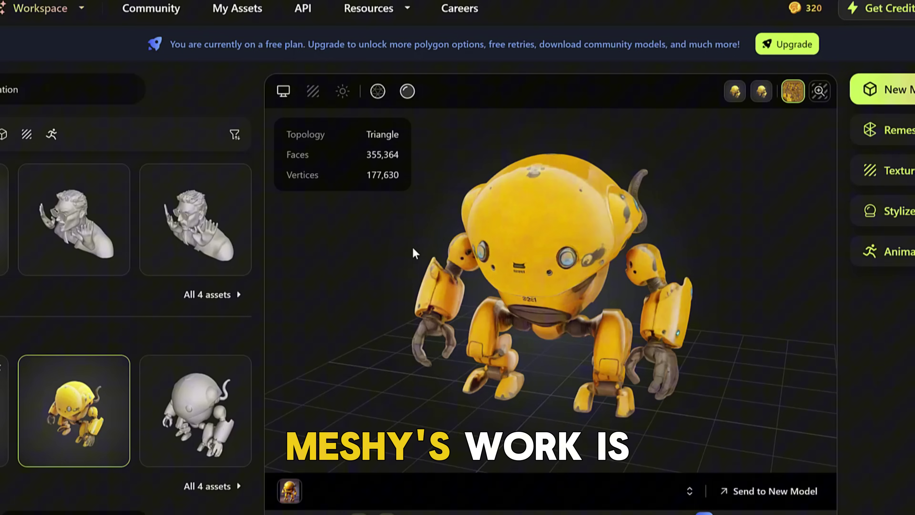
Orbit Meshy's yellow robot to view its back
left_click_drag(414, 254, 500, 355)
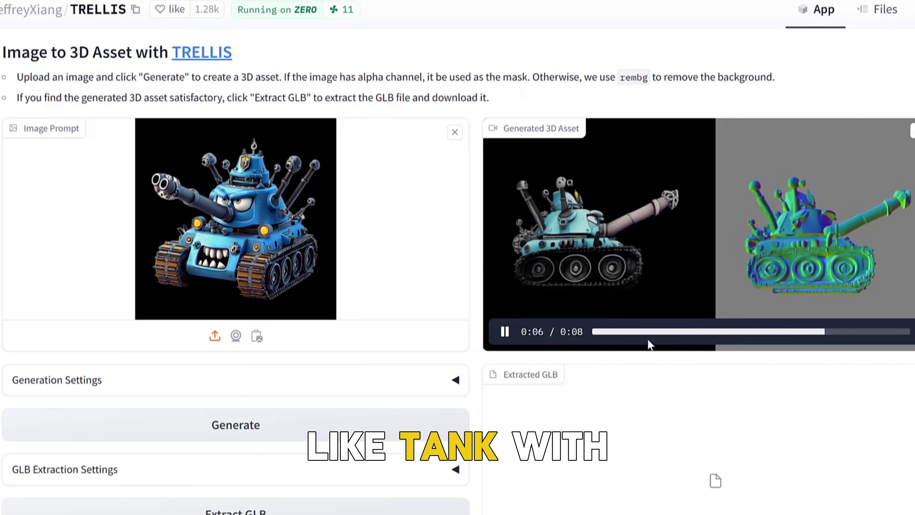
Replay the blue tank preview from the start and orbit the tank to its front
left_click(607, 332)
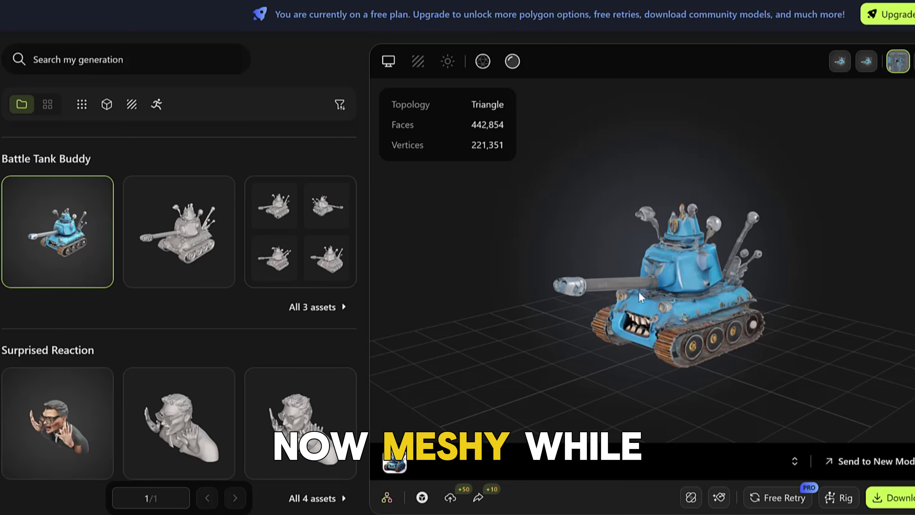
left_click_drag(638, 291, 277, 332)
scroll(677, 303, "up", 3)
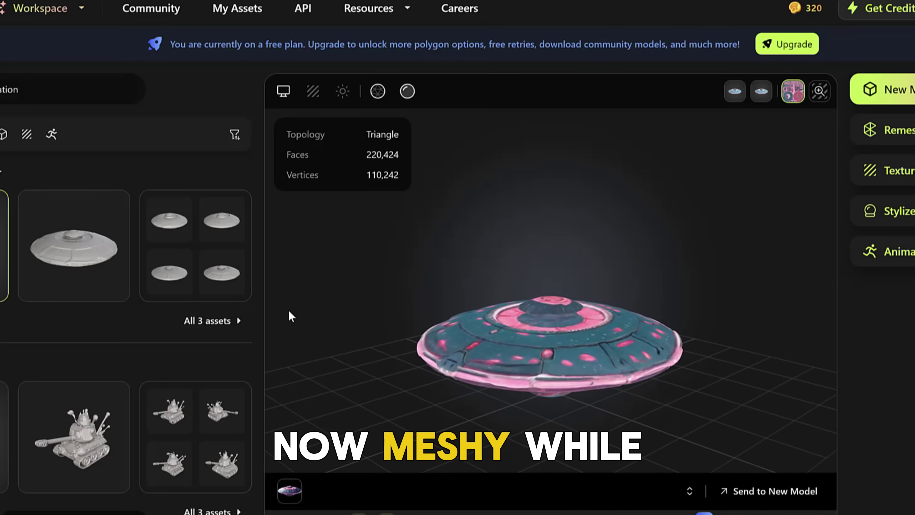
Orbit the generated UFO to see its underside
left_click_drag(484, 356, 307, 378)
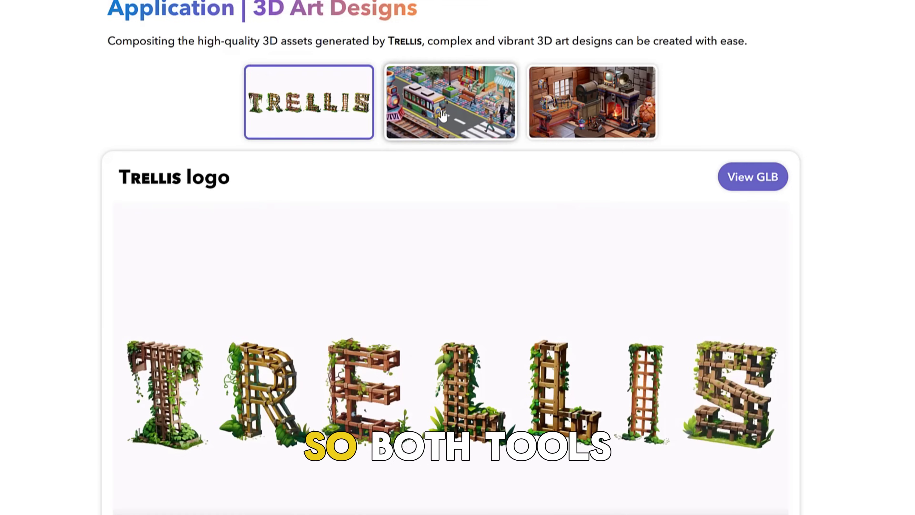
Show the Vibrant Street View example on the Trellis project page
left_click(443, 115)
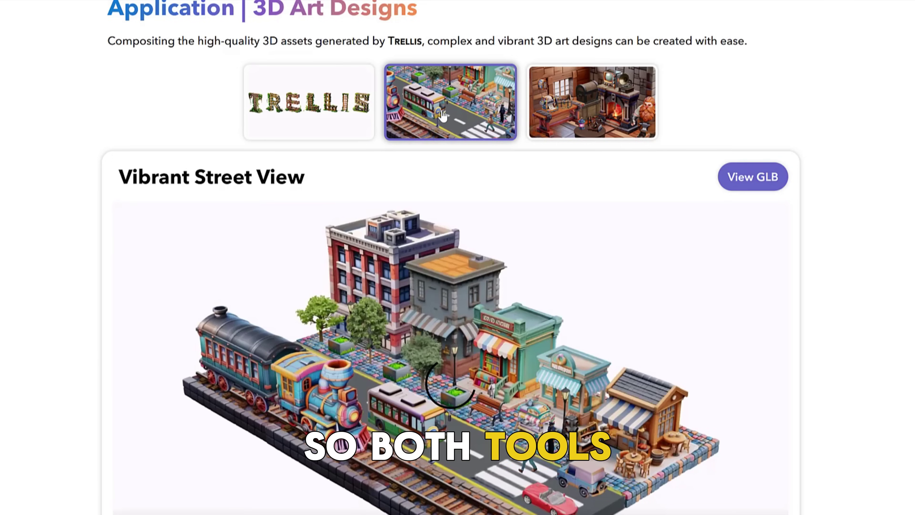
Switch to the Dwarf Blacksmith Shop example and start its video
left_click(602, 108)
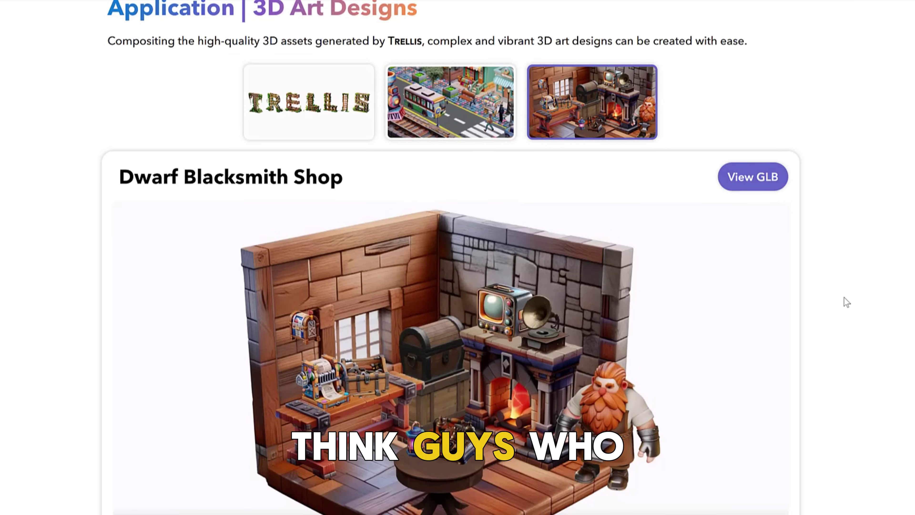
scroll(844, 297, "down", 2)
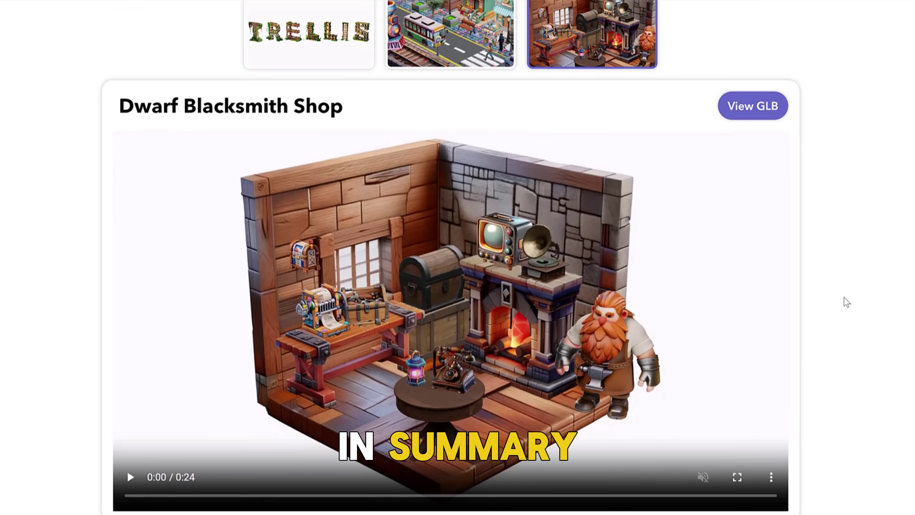
left_click(129, 477)
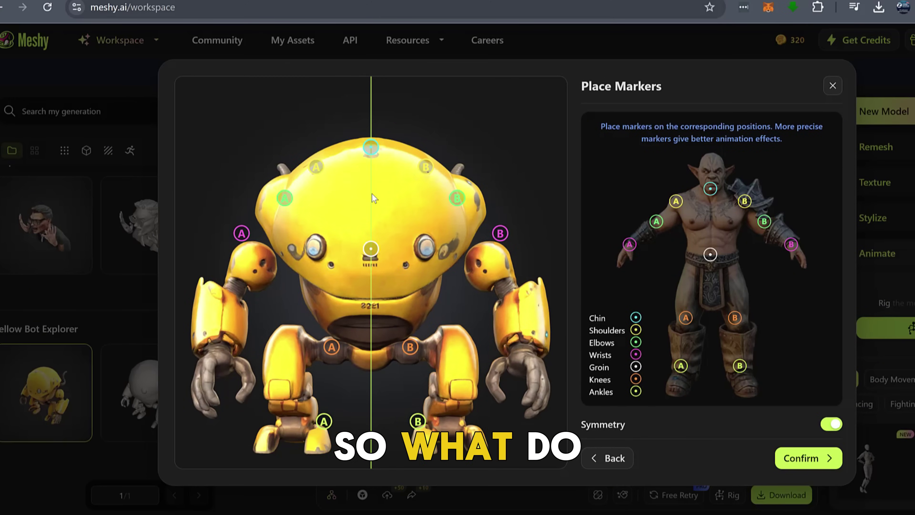
Put the chin marker on the face, groin on the hips, ankles on the feet, and confirm
left_click_drag(371, 147, 375, 223)
left_click_drag(371, 249, 368, 327)
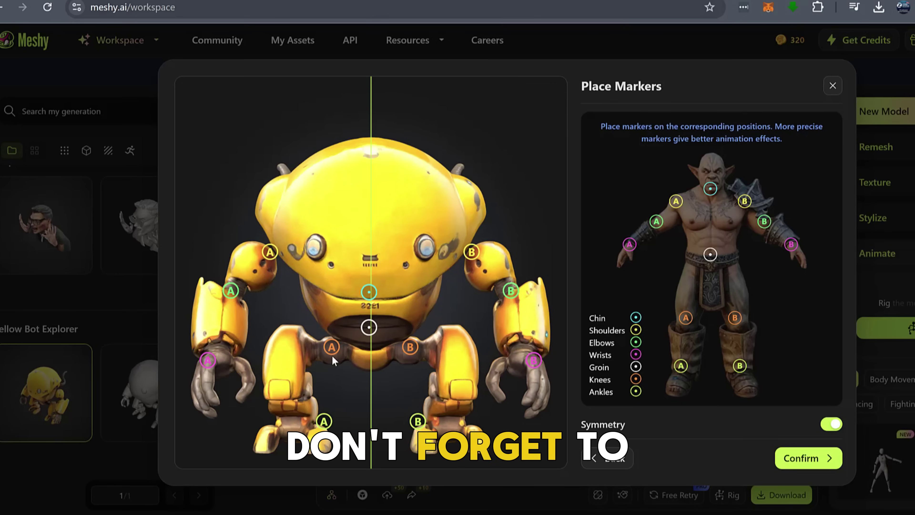
left_click_drag(274, 426, 290, 425)
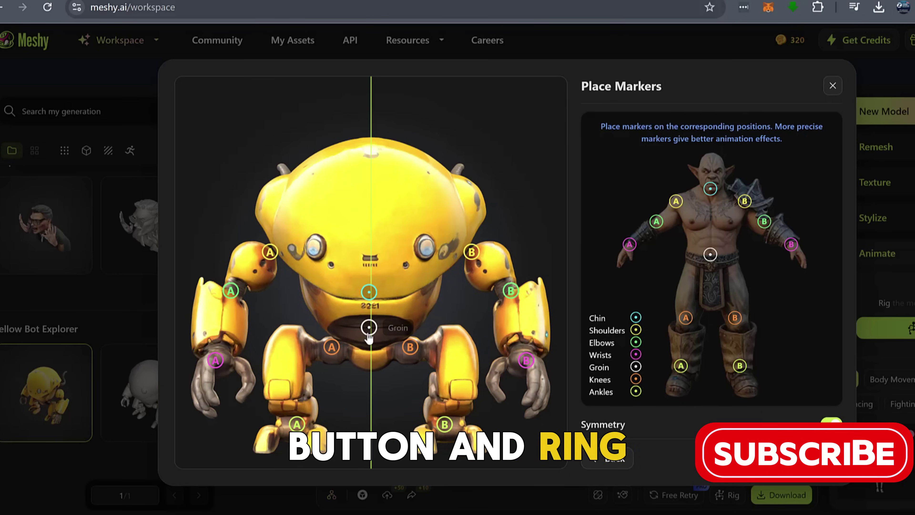
left_click(789, 458)
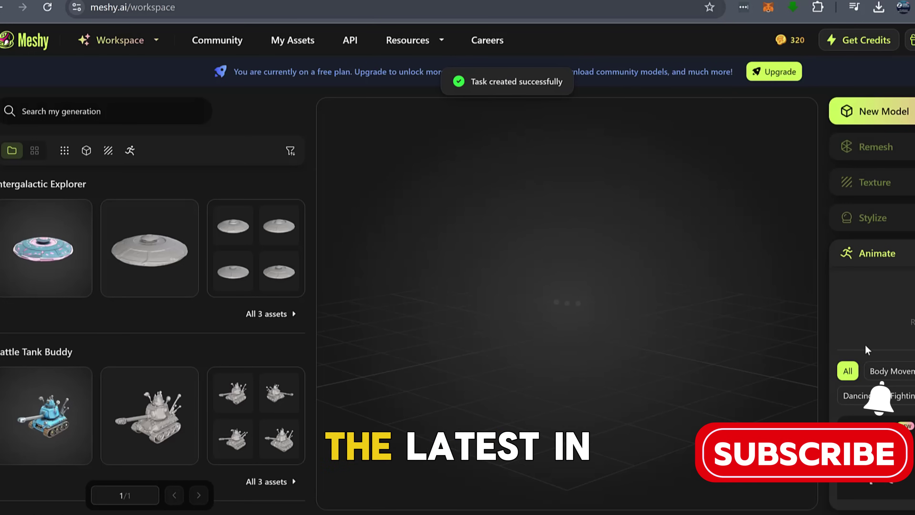